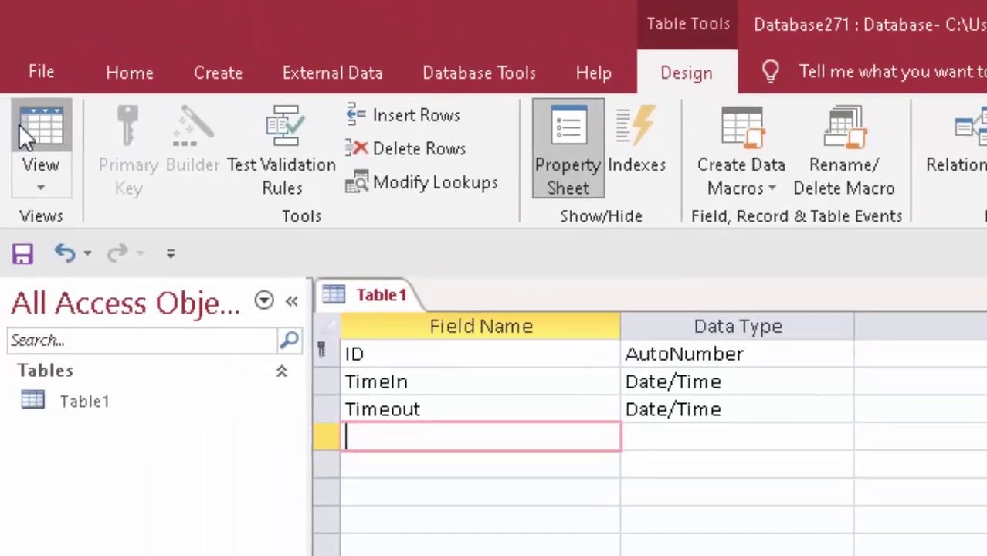
- Save Table1 and view its datasheet, widening the Timeout column to show full date-time values
left_click(22, 112)
left_click(765, 515)
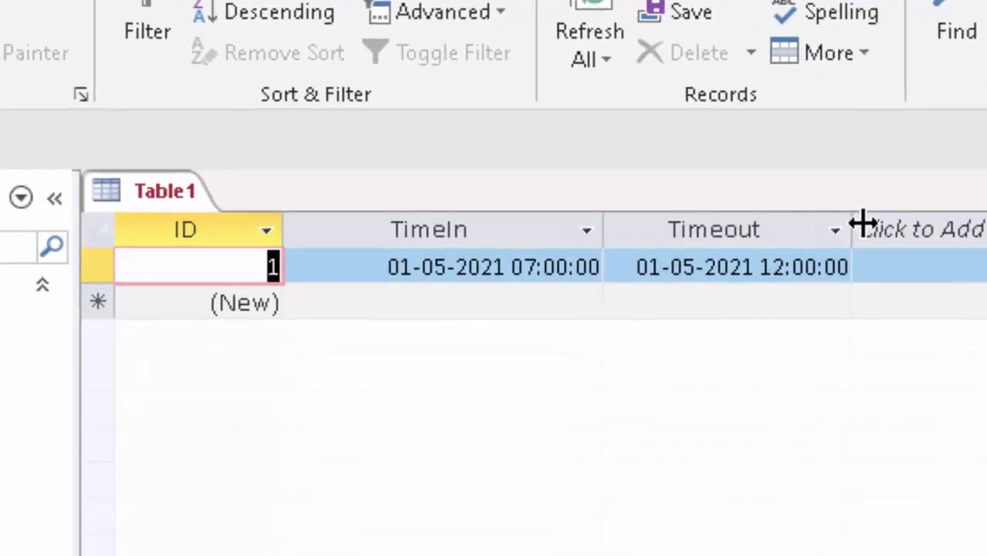
left_click_drag(857, 224, 886, 225)
left_click(649, 402)
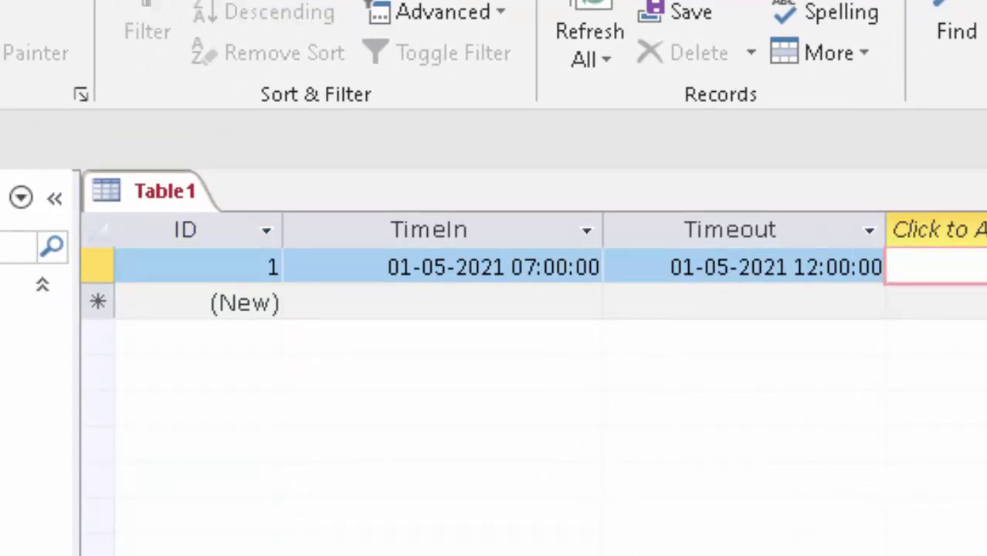
left_click(195, 65)
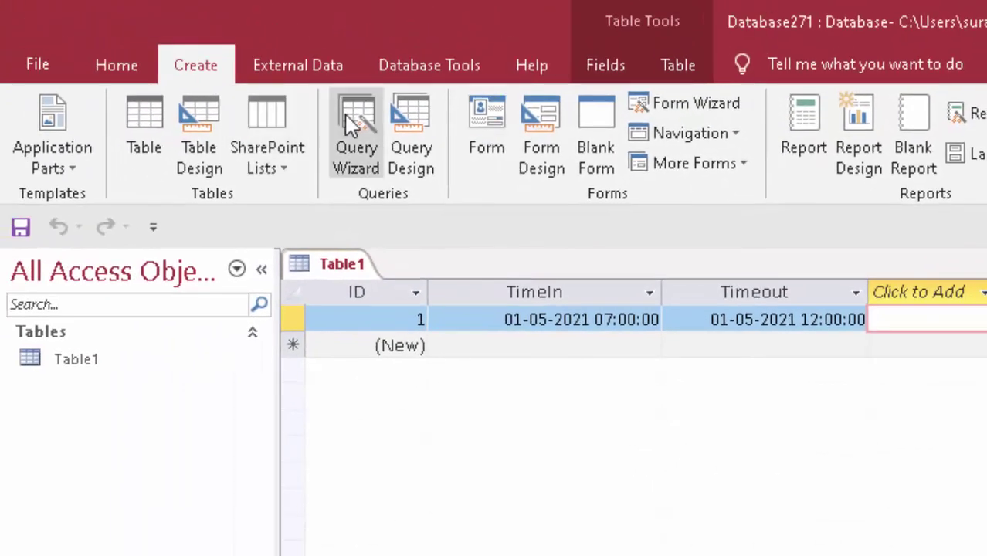
- Create a query design on Table1 with ID, TimeIn and Timeout placed in the grid
left_click(401, 116)
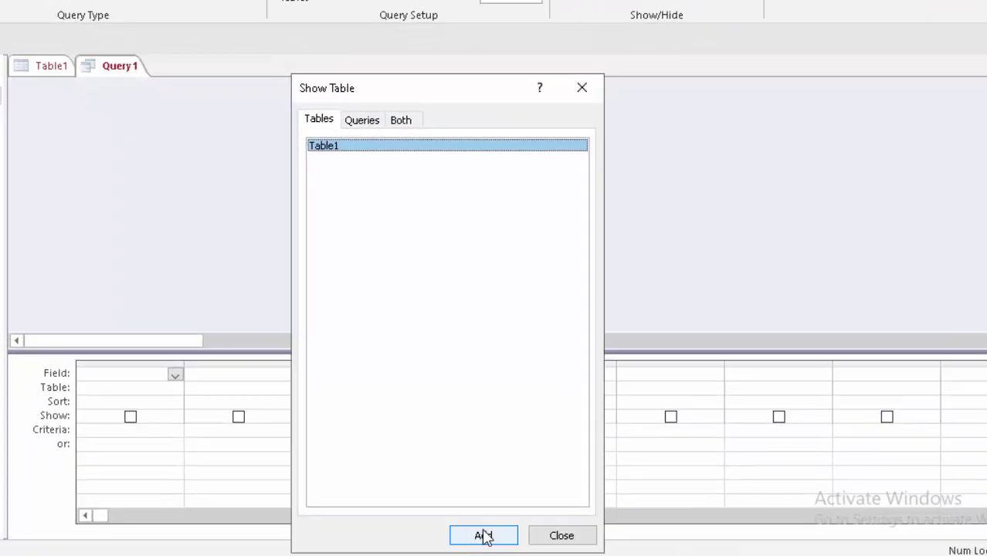
left_click(482, 535)
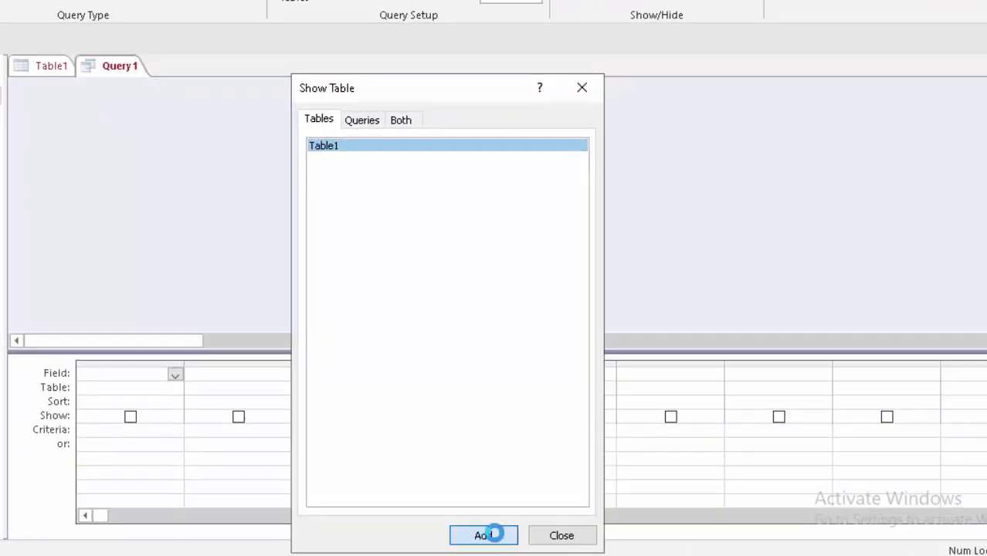
left_click(561, 536)
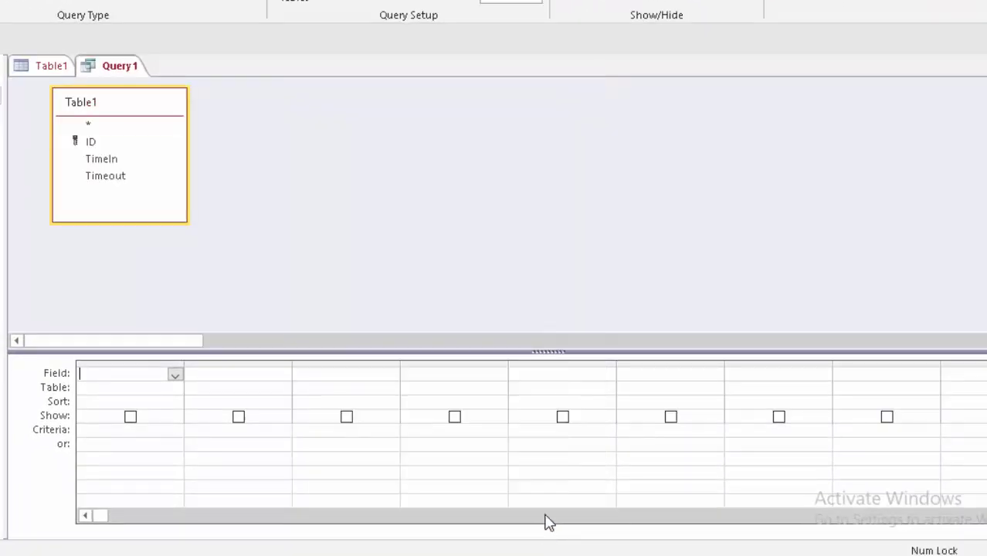
double_click(116, 110)
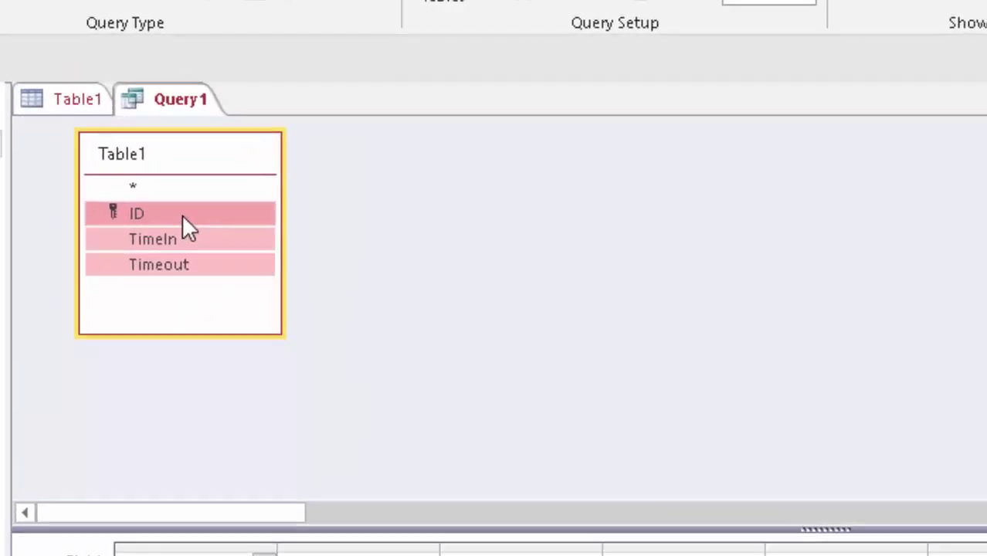
left_click_drag(182, 214, 202, 387)
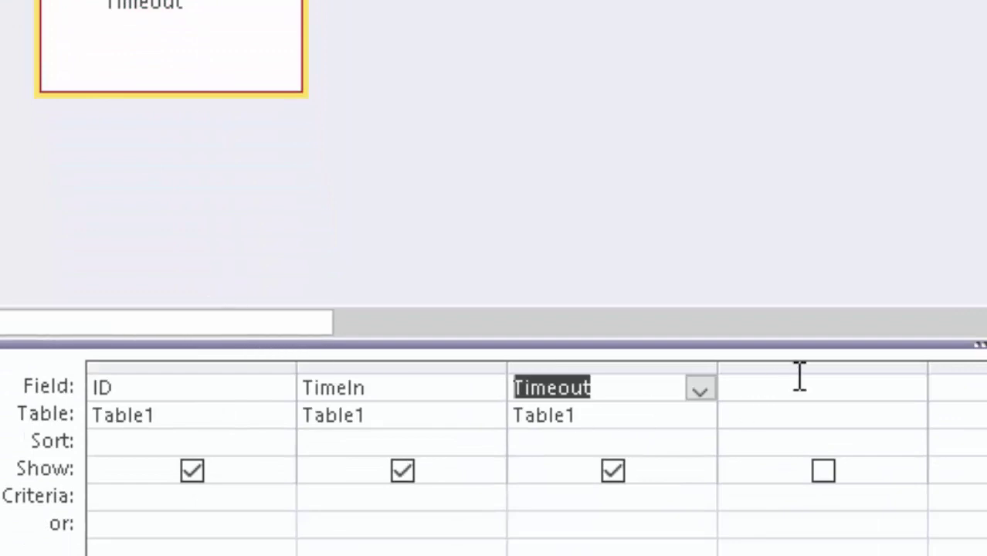
left_click(793, 397)
- In the fourth column's Zoom box, enter Totalh:datediff("h",[TimeIn],[Timeout])
right_click(793, 400)
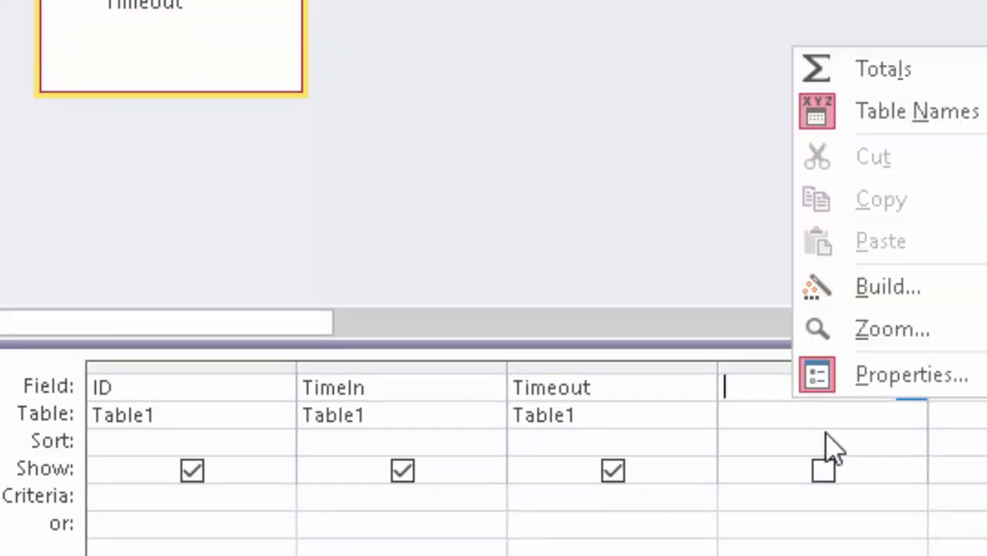
left_click(870, 333)
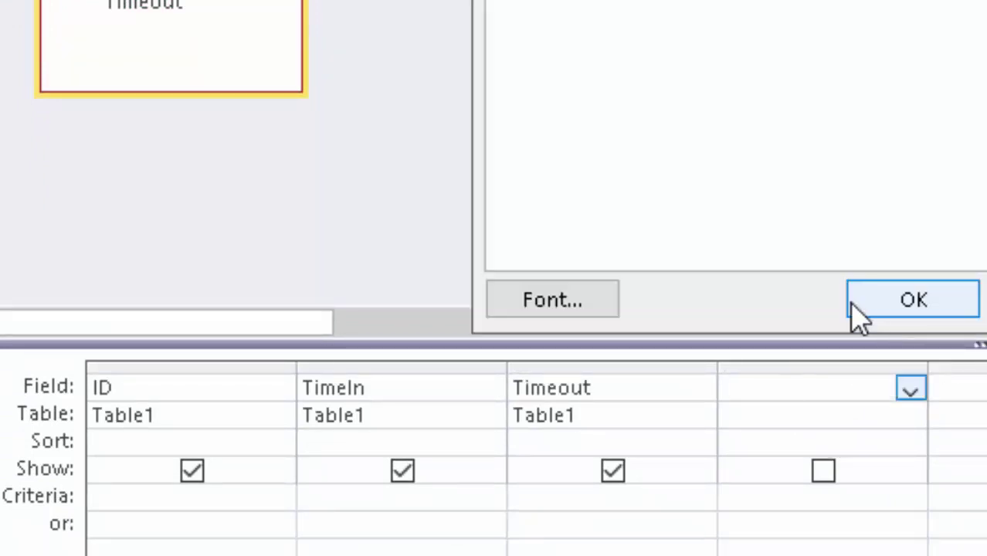
type("To")
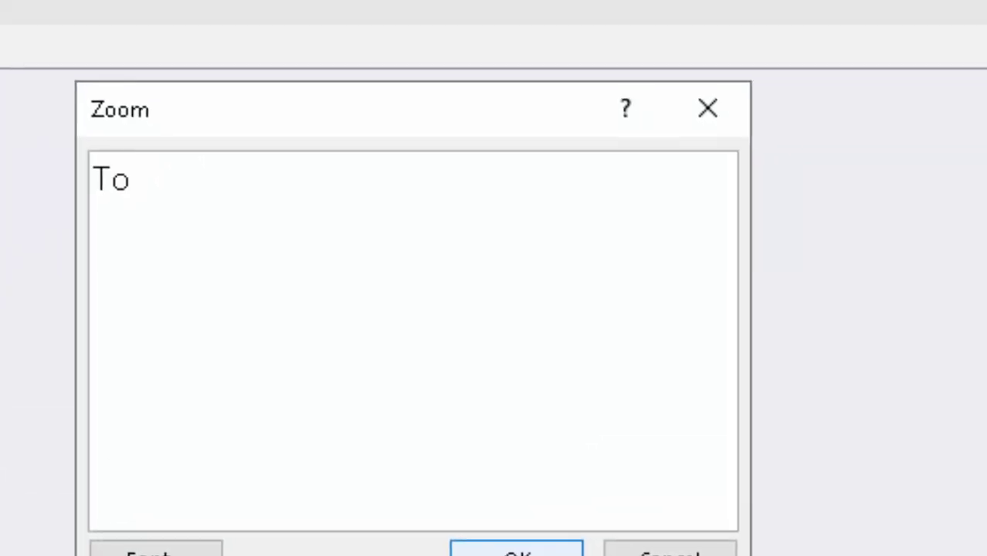
type("talh")
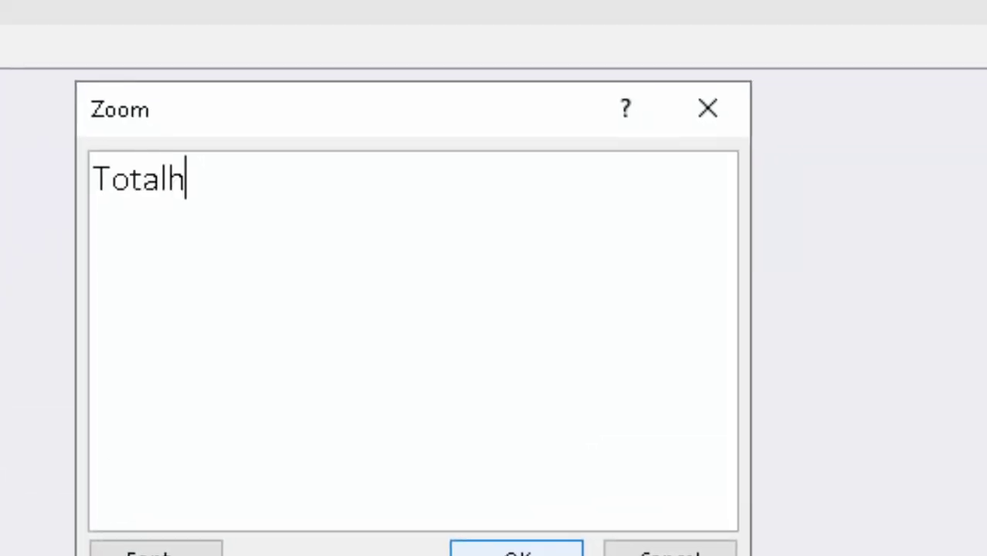
type(":")
type("date")
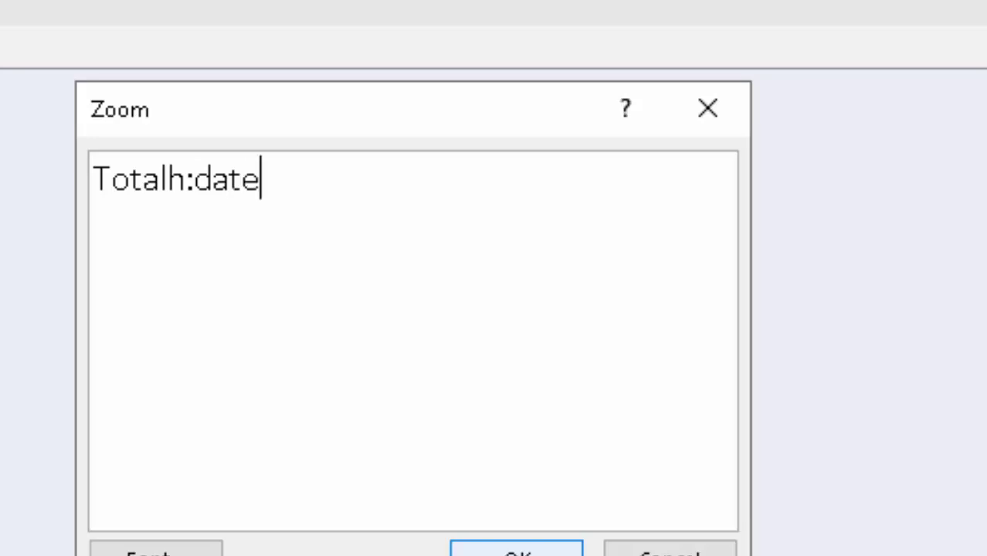
type("diff")
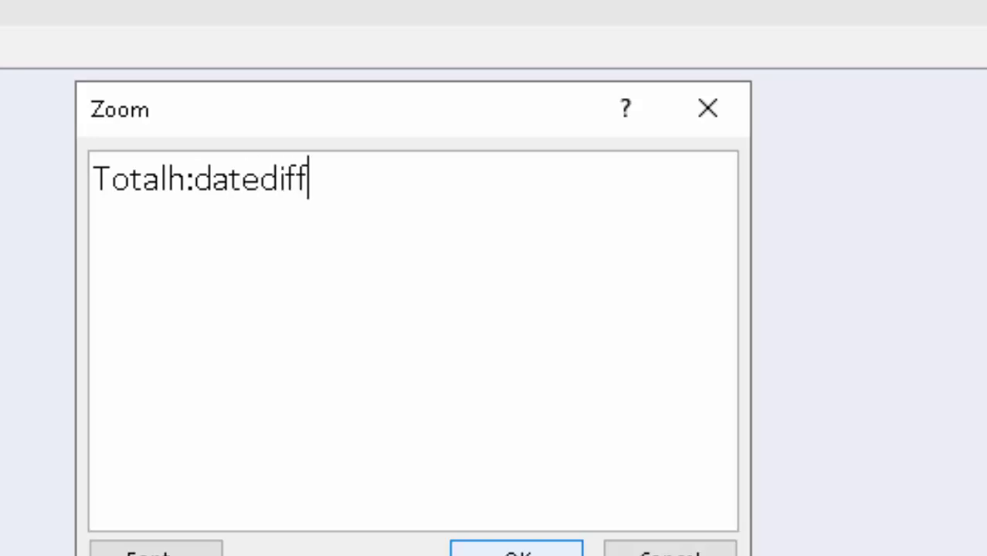
type("(")
type("[")
key("BackSpace")
type("\"")
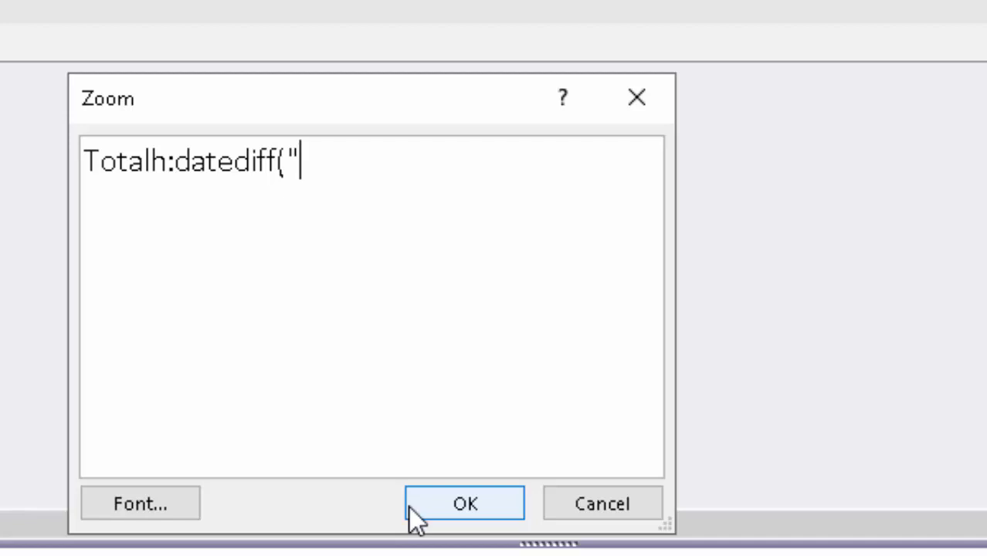
type("h\"")
type(",")
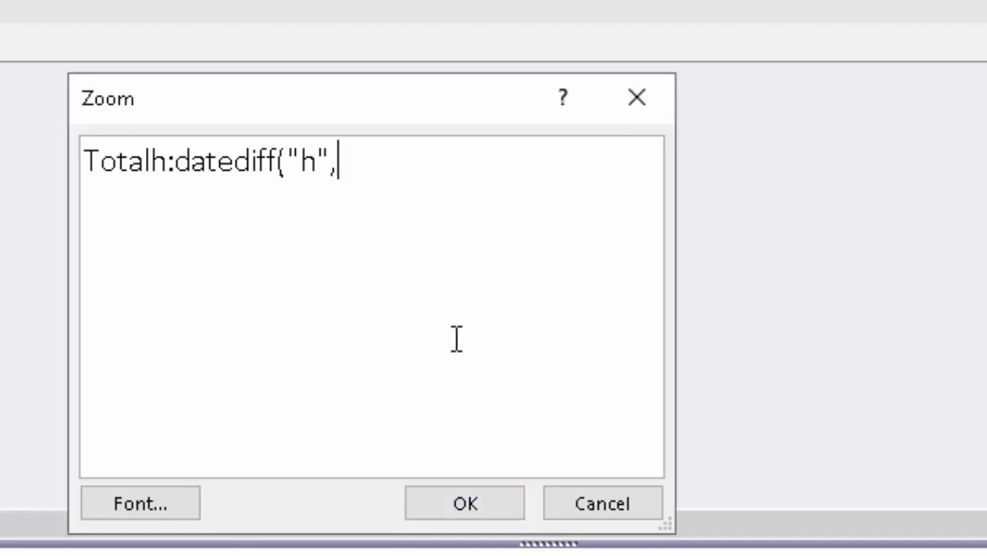
type("[")
type("Time")
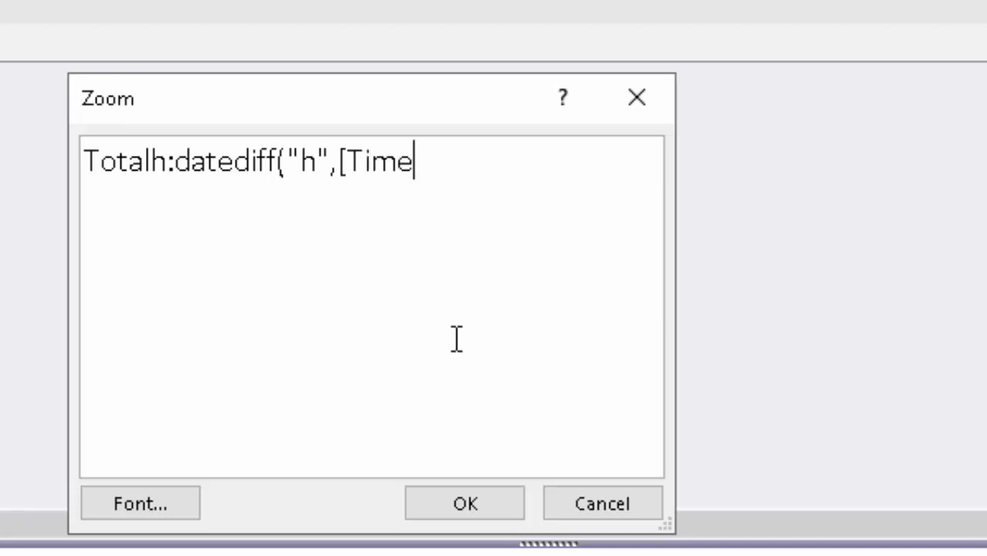
type("In]")
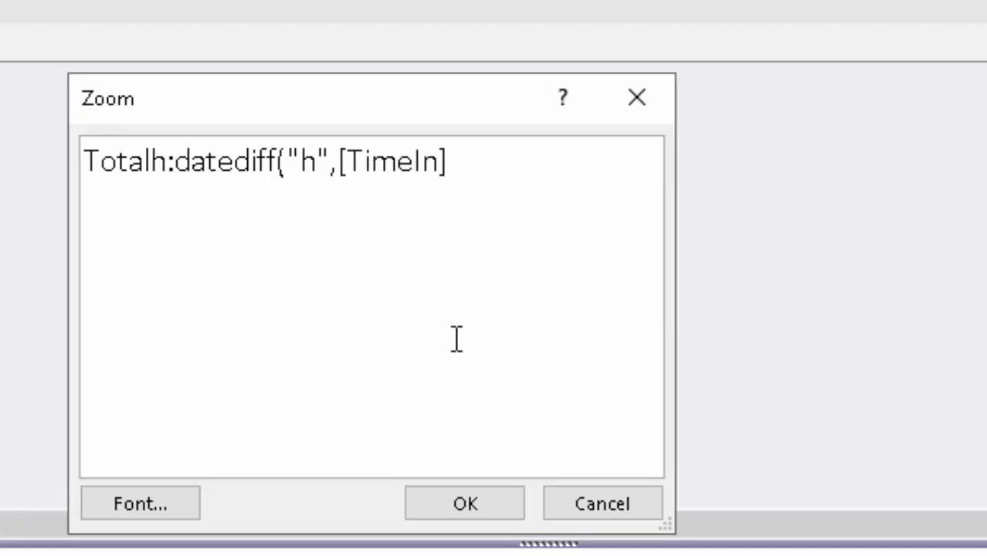
type(",[T")
type("imeo")
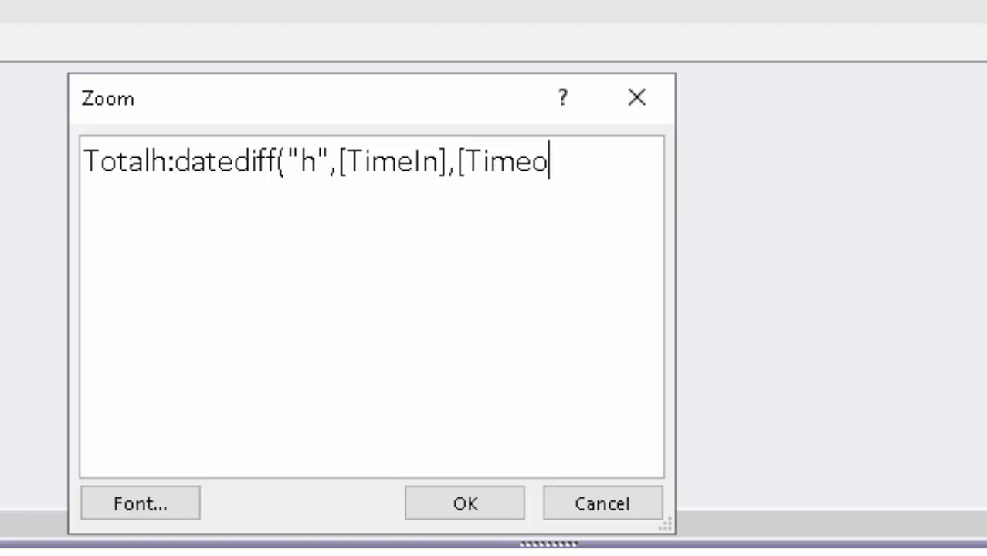
type("ut]")
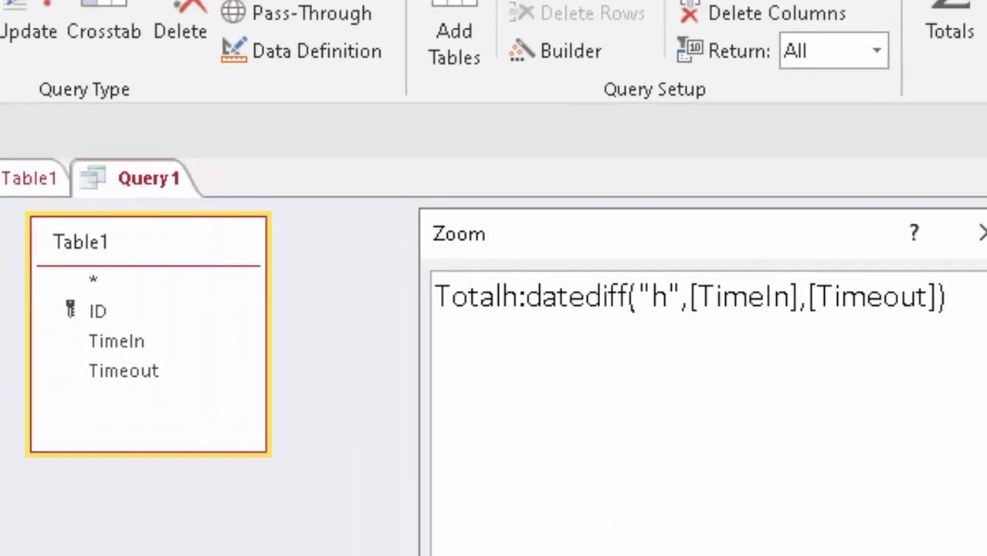
- Run the query and start a second record with TimeIn date 01-05-2021
left_click(460, 509)
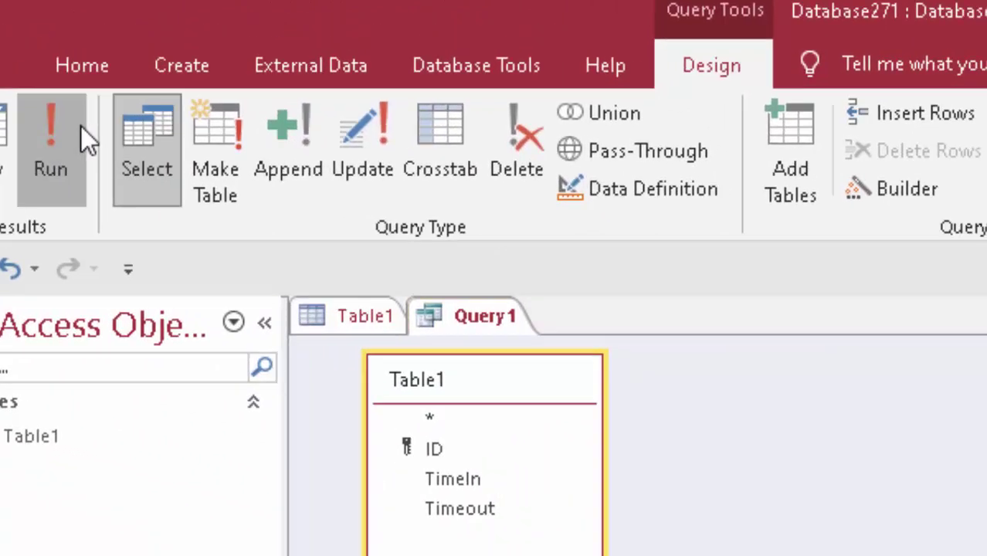
left_click(80, 125)
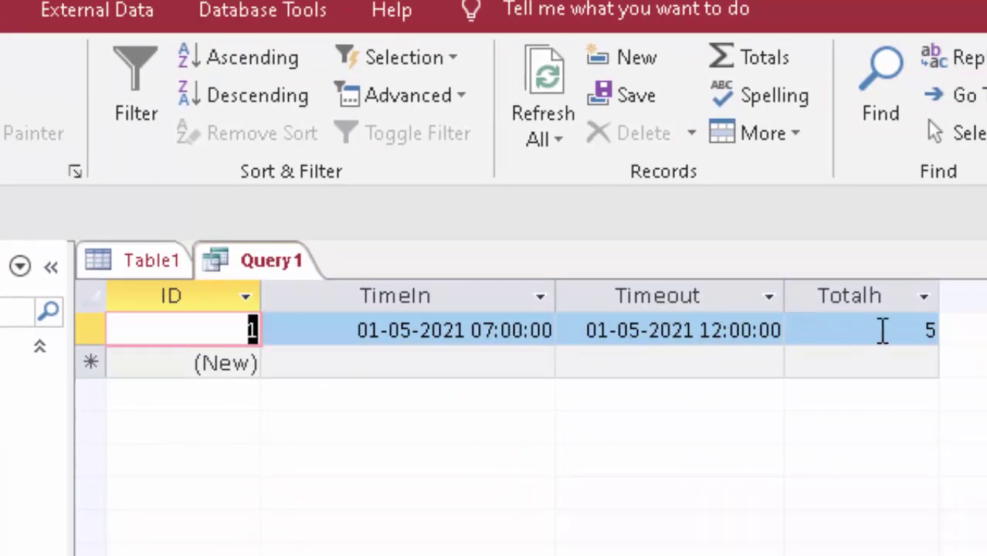
left_click(364, 363)
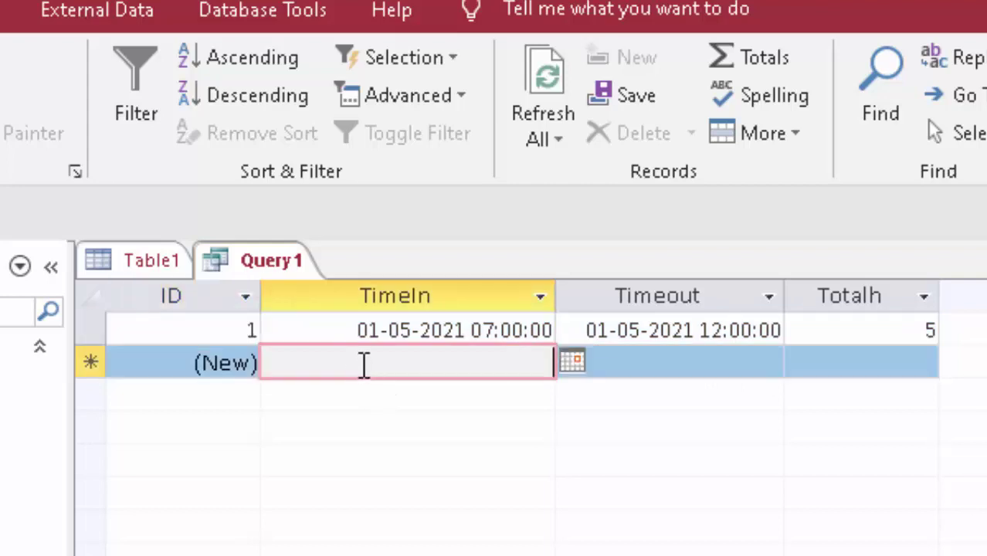
left_click(569, 361)
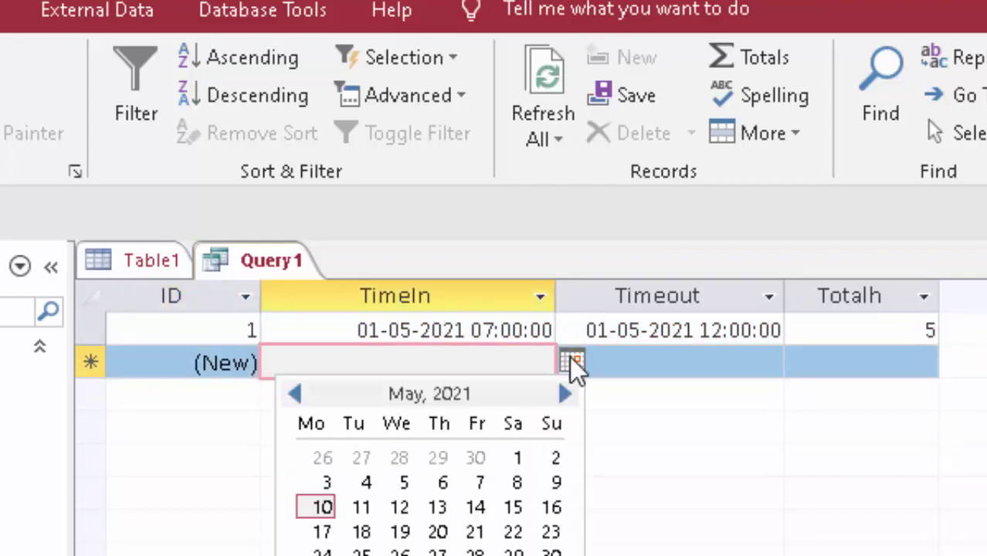
left_click(516, 458)
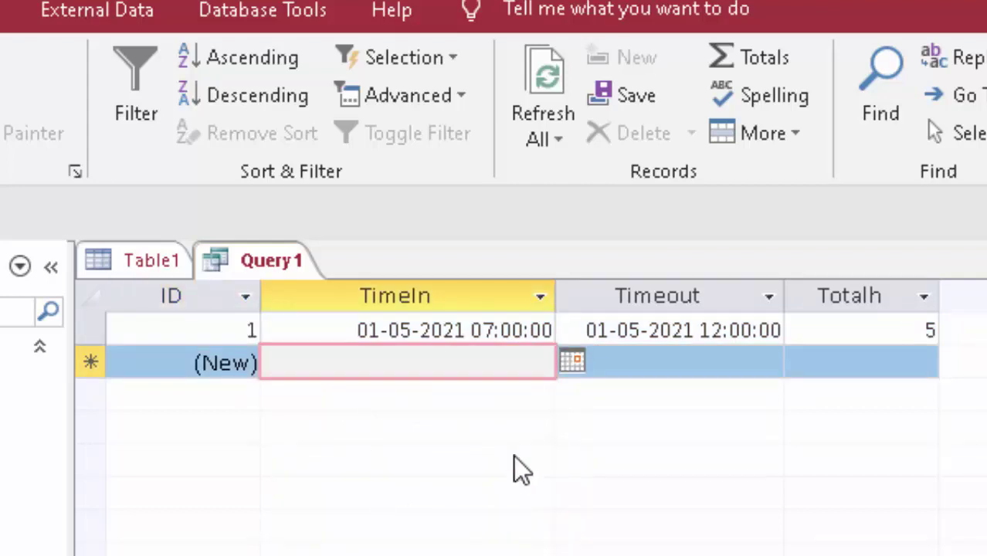
- Set record 2's Timeout date to 01-05-2021 and give its TimeIn the time 7:00
left_click(665, 368)
left_click(801, 361)
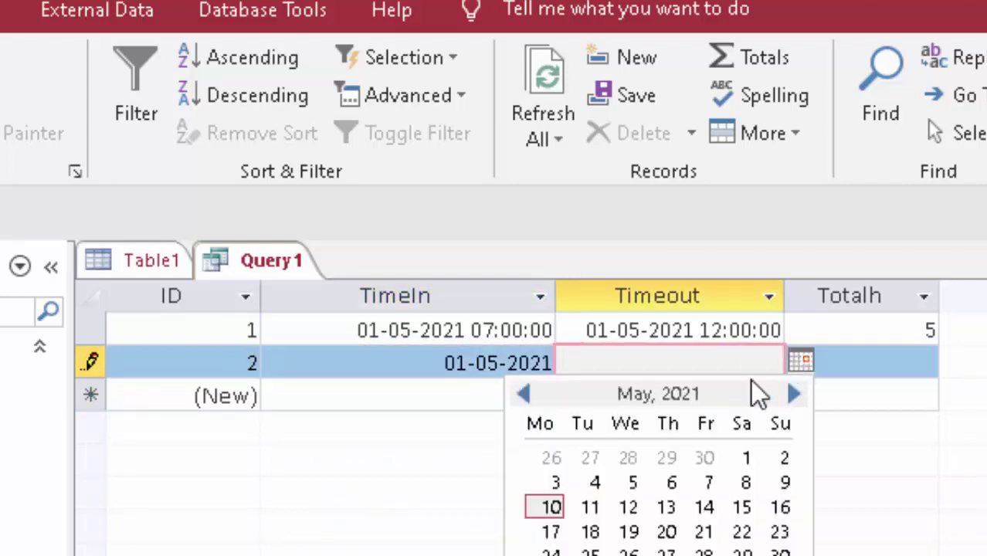
left_click(743, 461)
left_click(551, 365)
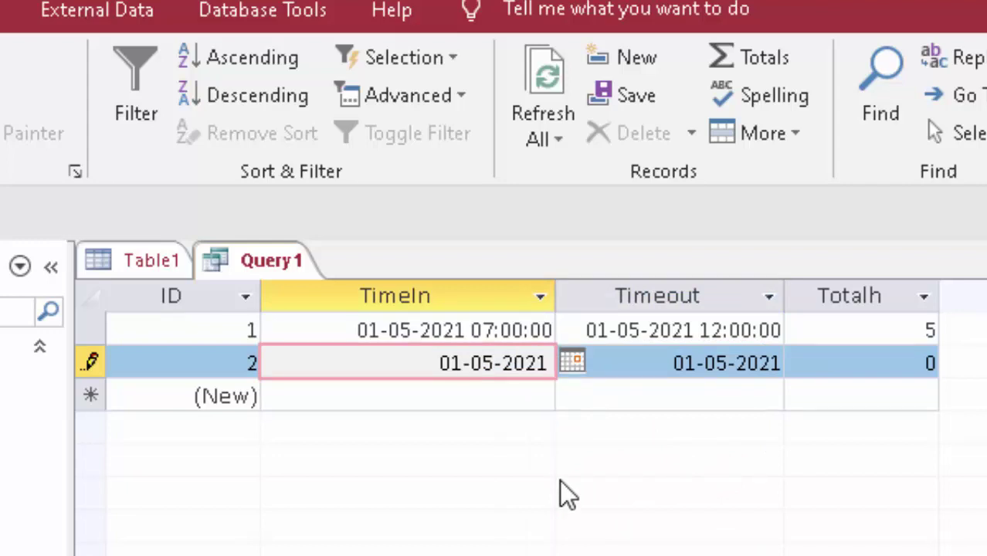
type(" 7:")
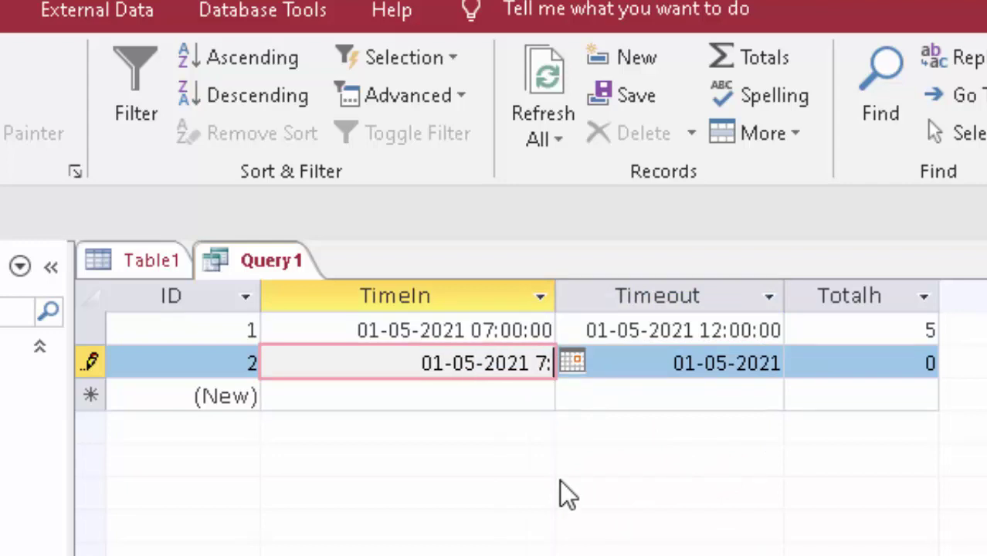
type("00")
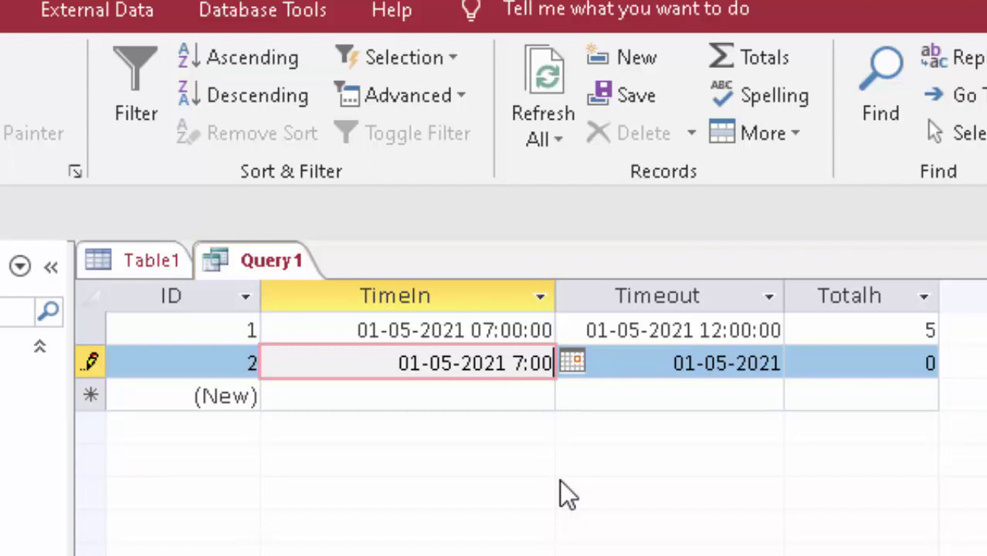
key("Tab")
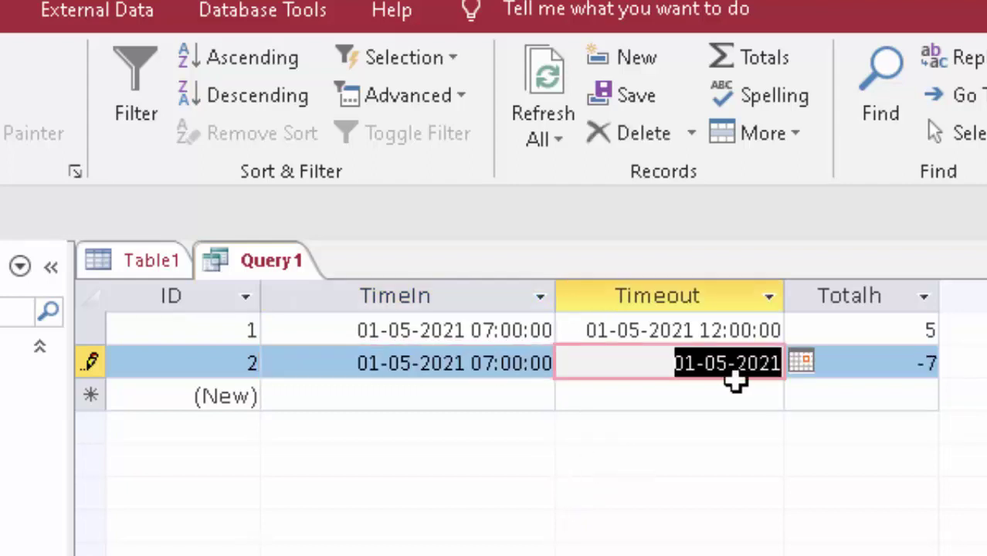
- Enter 05:00 as the time in record 2's Timeout
left_click(782, 358)
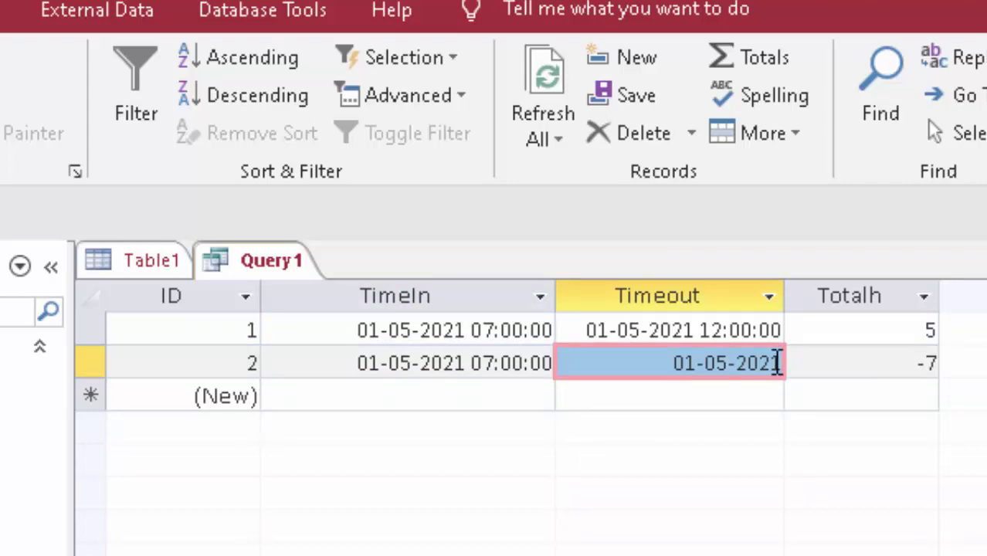
left_click(776, 363)
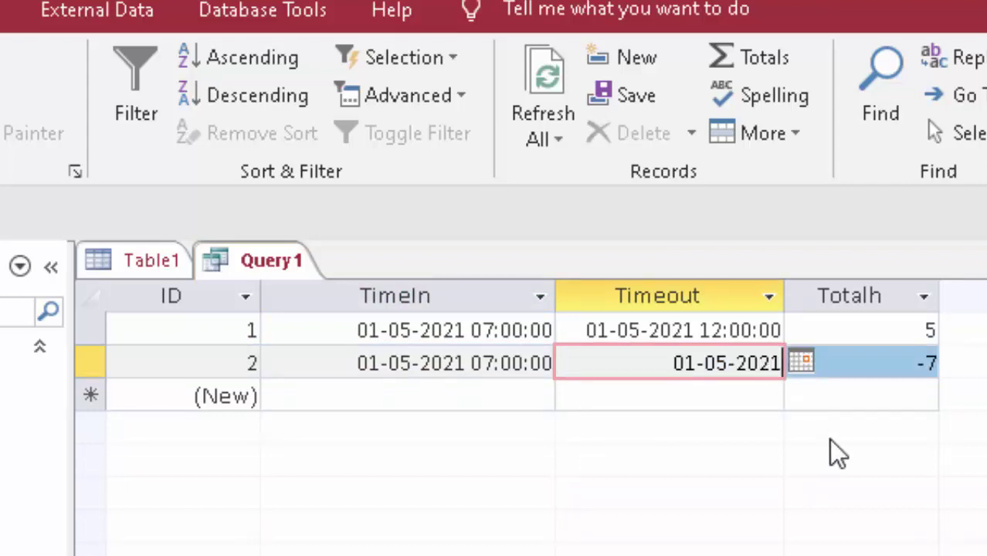
type("0")
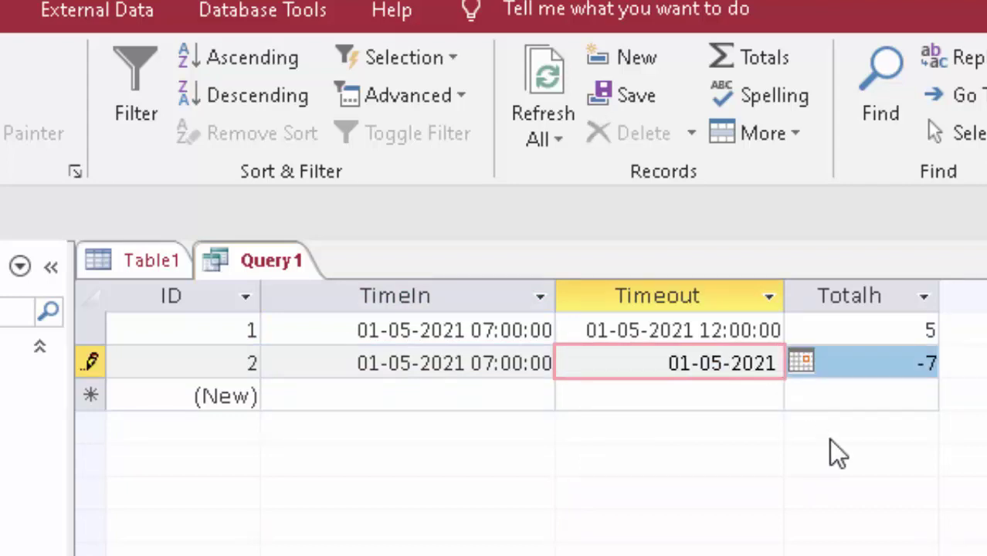
type("5:0")
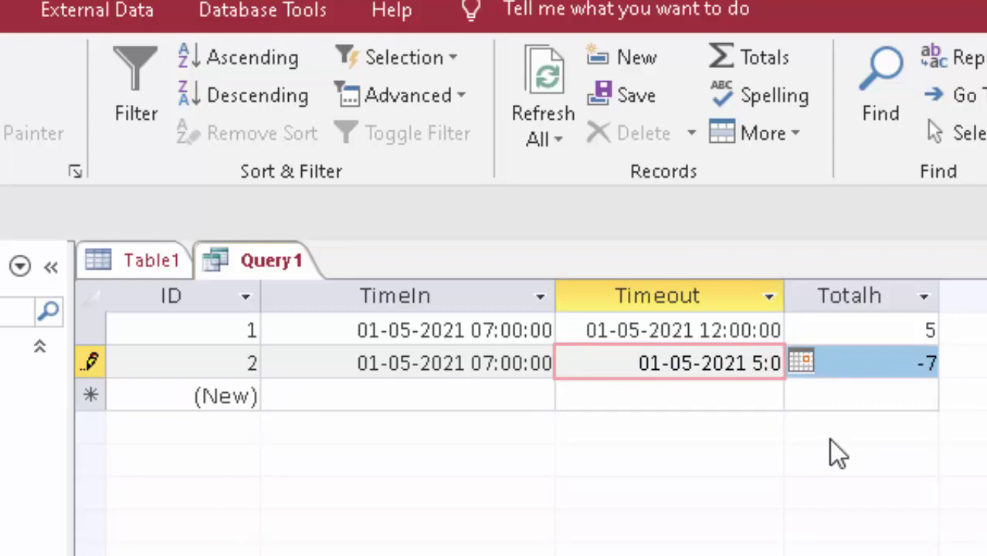
type("0")
key("Tab")
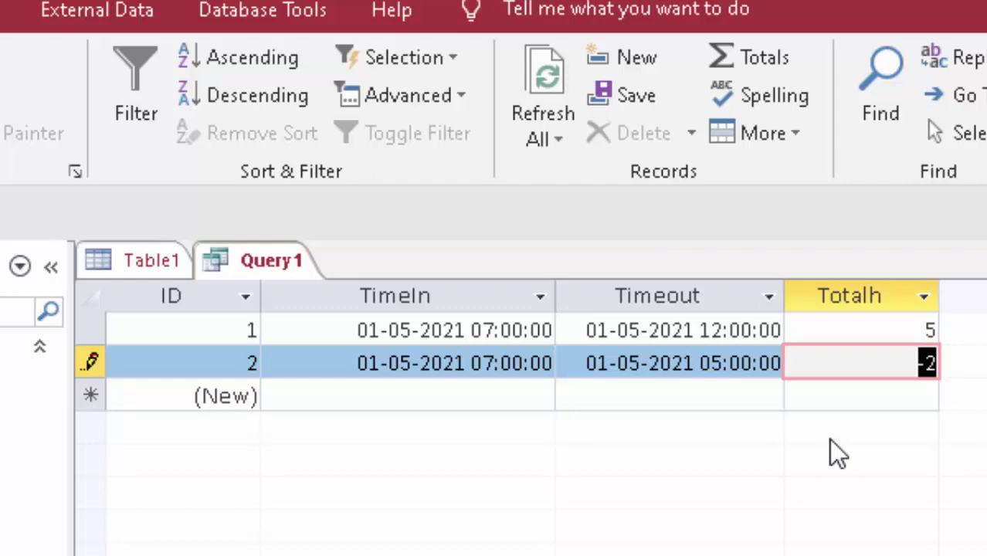
- Correct record 2's Timeout hour to 17 so Totalh reads 10, and save as Query1
left_click(725, 369)
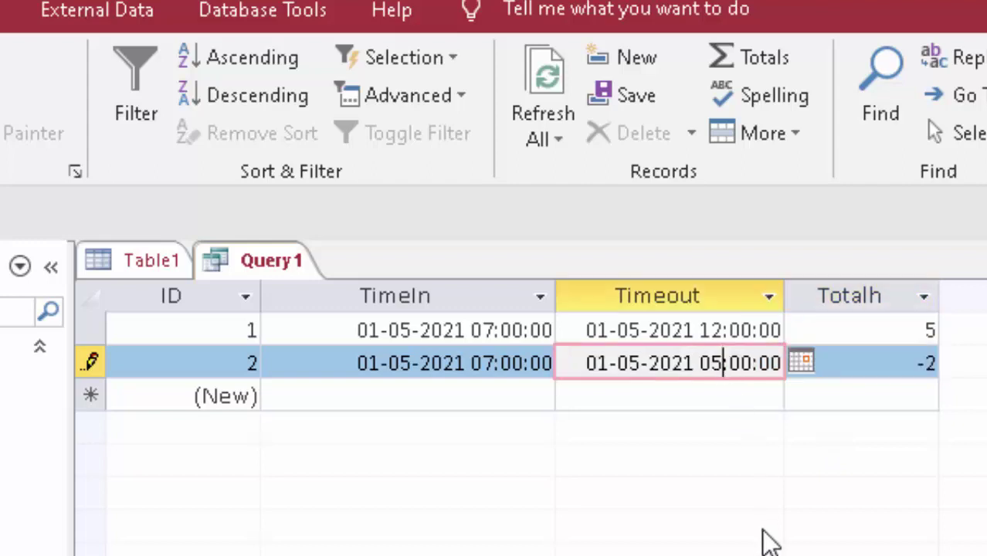
key("BackSpace")
key("BackSpace")
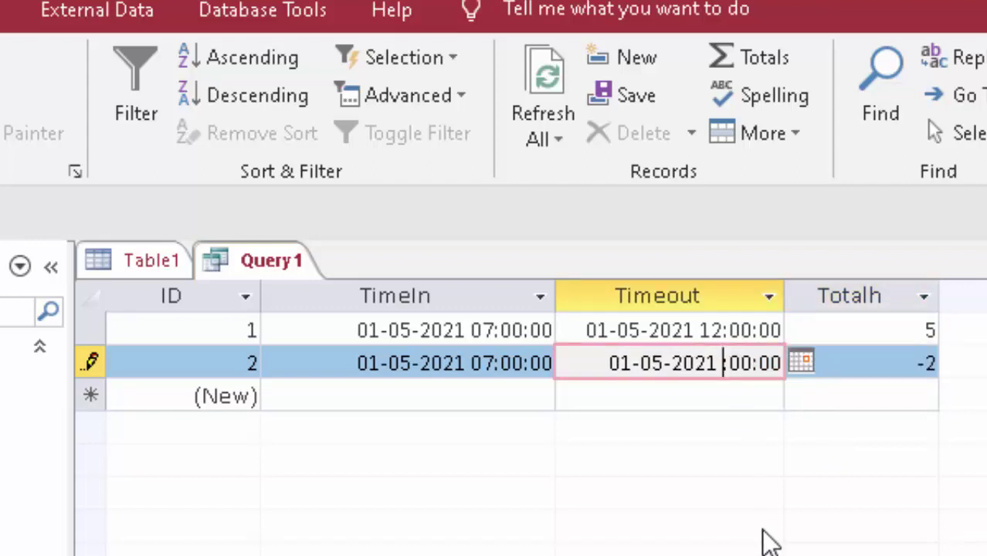
type("17:")
key("Tab")
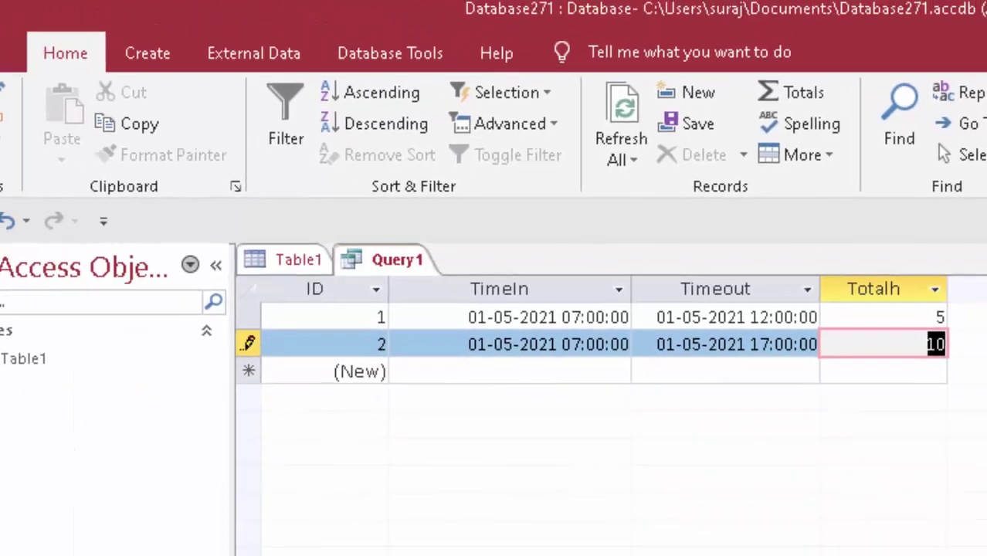
left_click(20, 224)
left_click(884, 387)
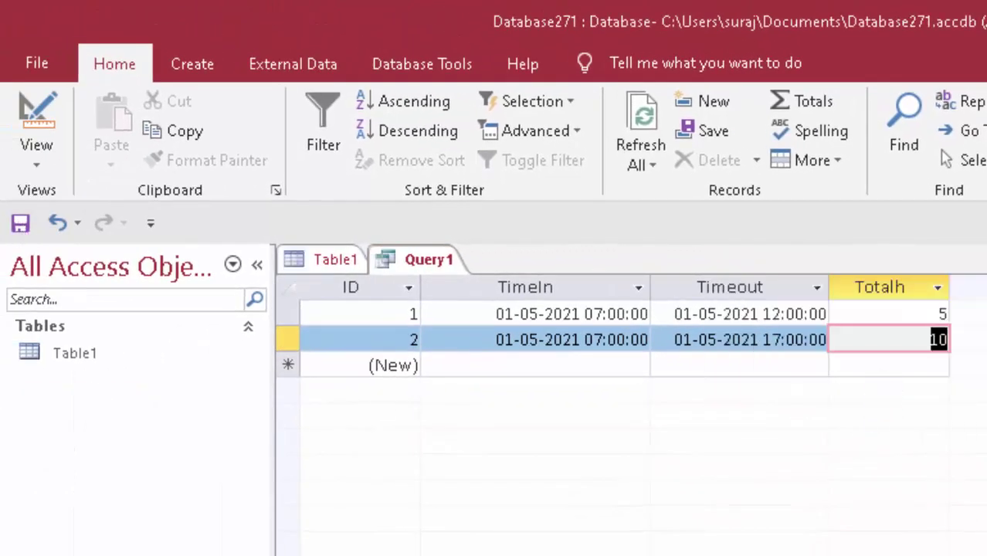